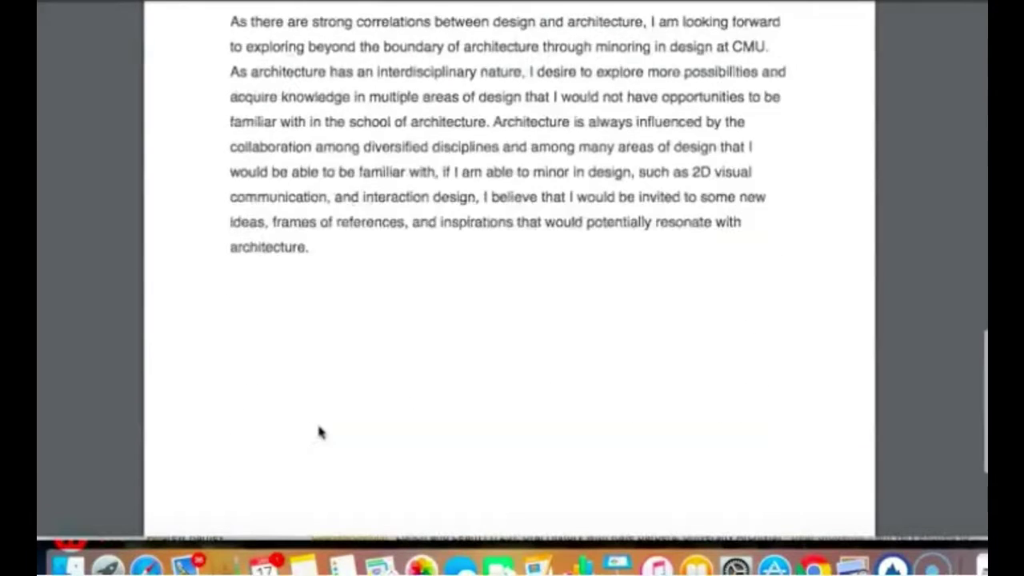
# Scroll through the design minor essay to the paragraphs on design philosophy and desired courses.
pyautogui.scroll(15, 318, 432)
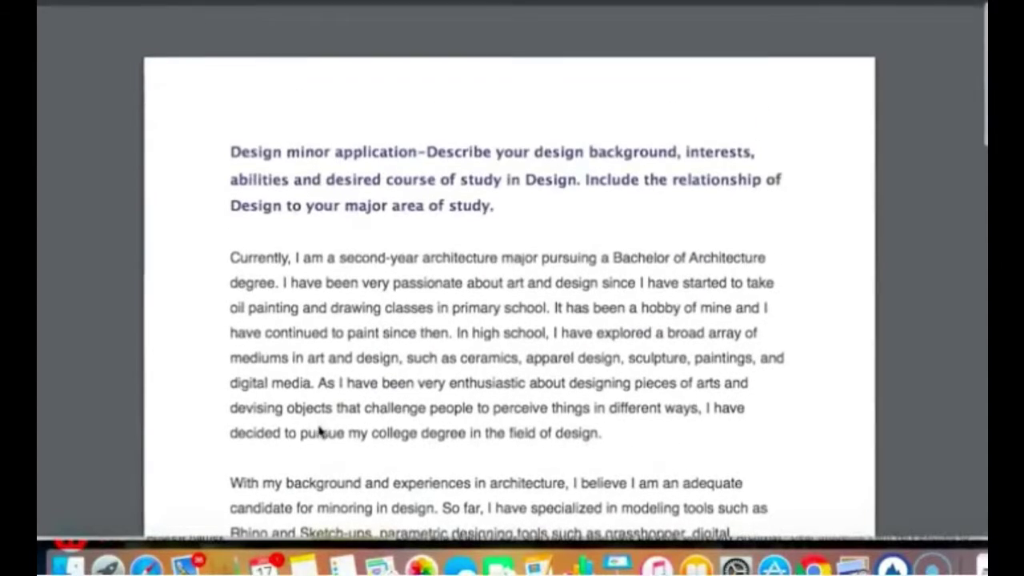
pyautogui.click(376, 415)
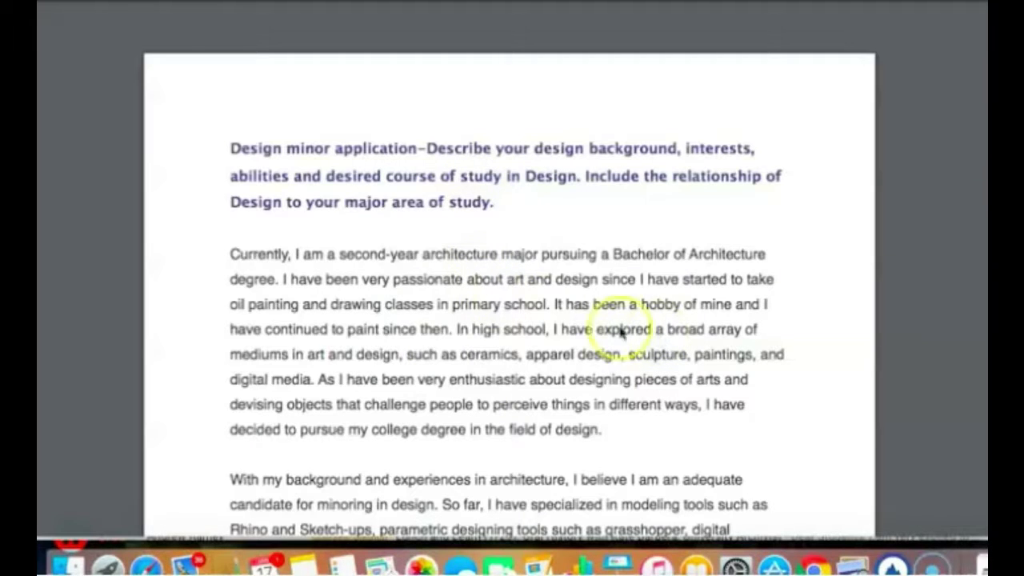
pyautogui.scroll(-1, 608, 340)
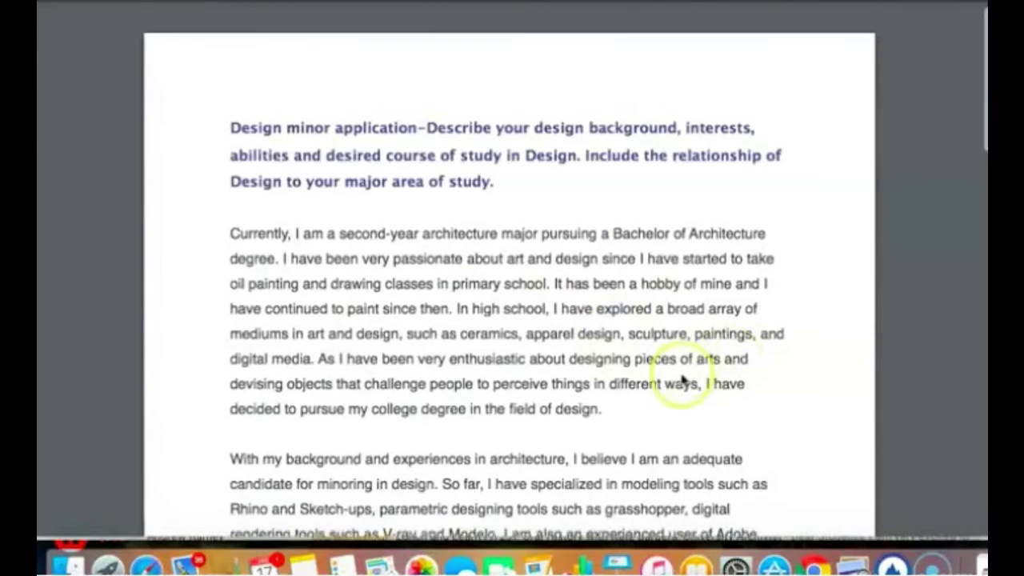
pyautogui.scroll(-4, 681, 384)
pyautogui.scroll(-2, 680, 384)
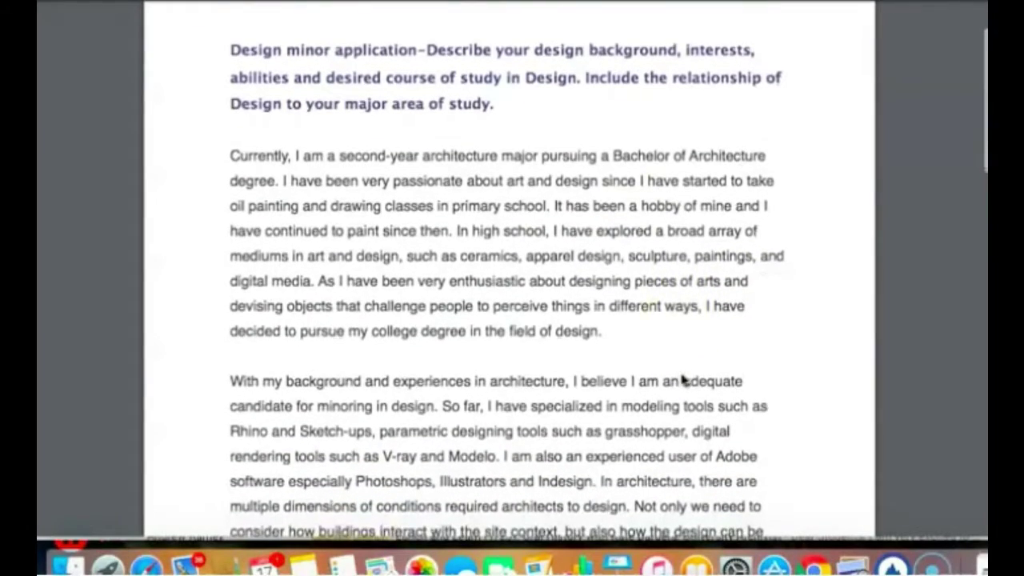
pyautogui.scroll(-20, 488, 373)
pyautogui.scroll(-15, 490, 376)
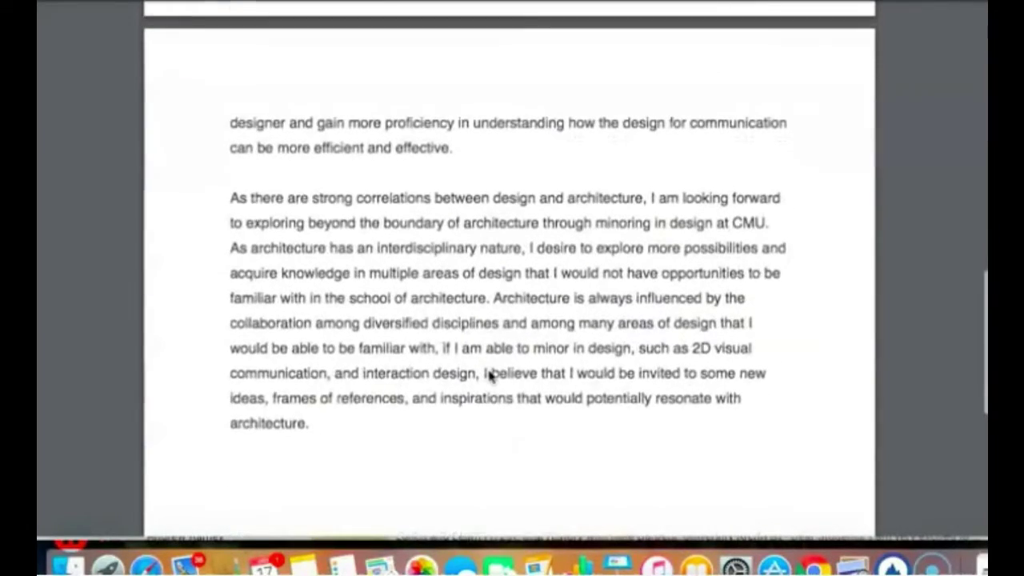
pyautogui.scroll(20, 489, 375)
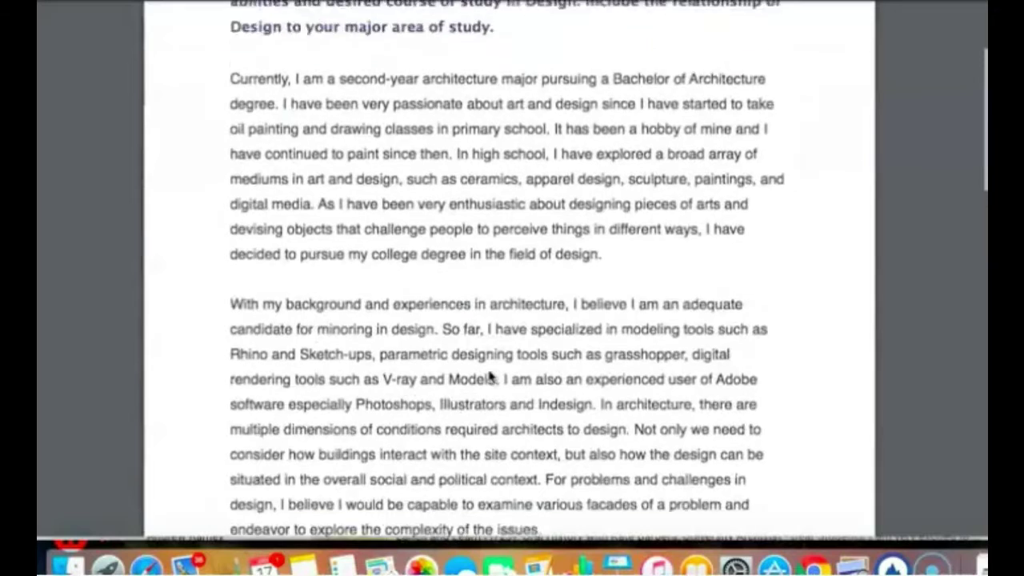
pyautogui.click(484, 306)
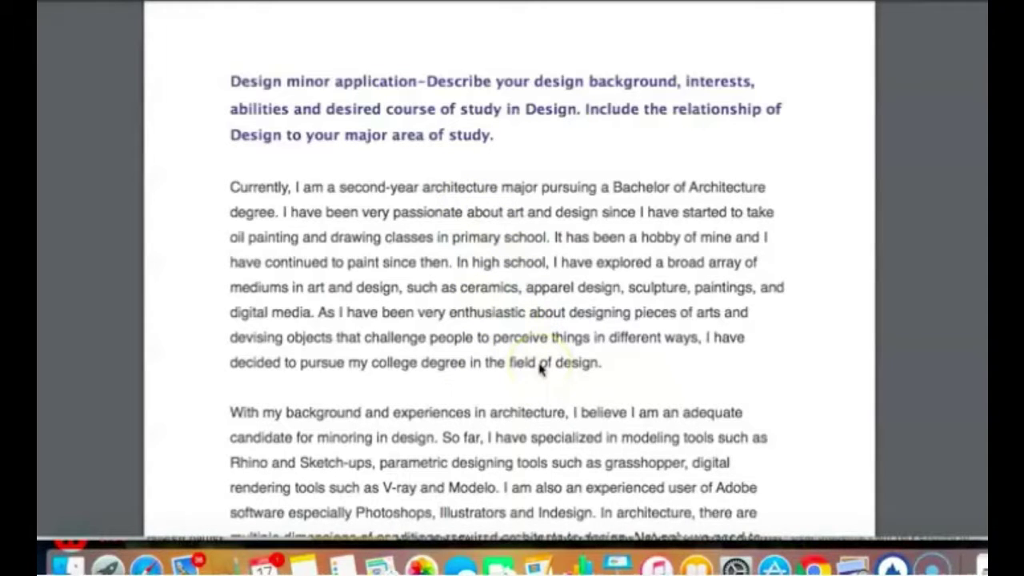
pyautogui.scroll(-3, 492, 388)
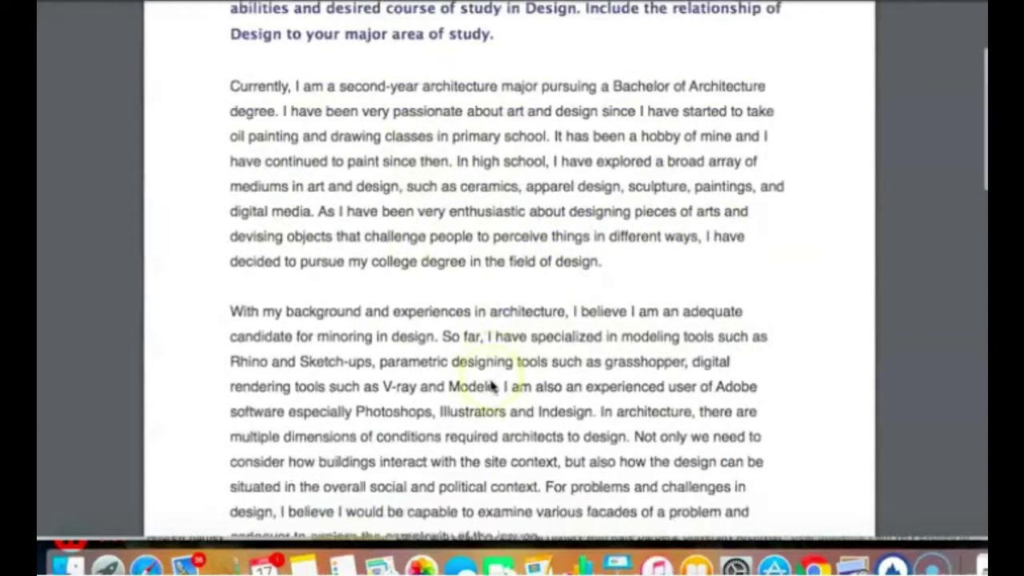
pyautogui.scroll(-4, 544, 401)
pyautogui.scroll(-8, 457, 301)
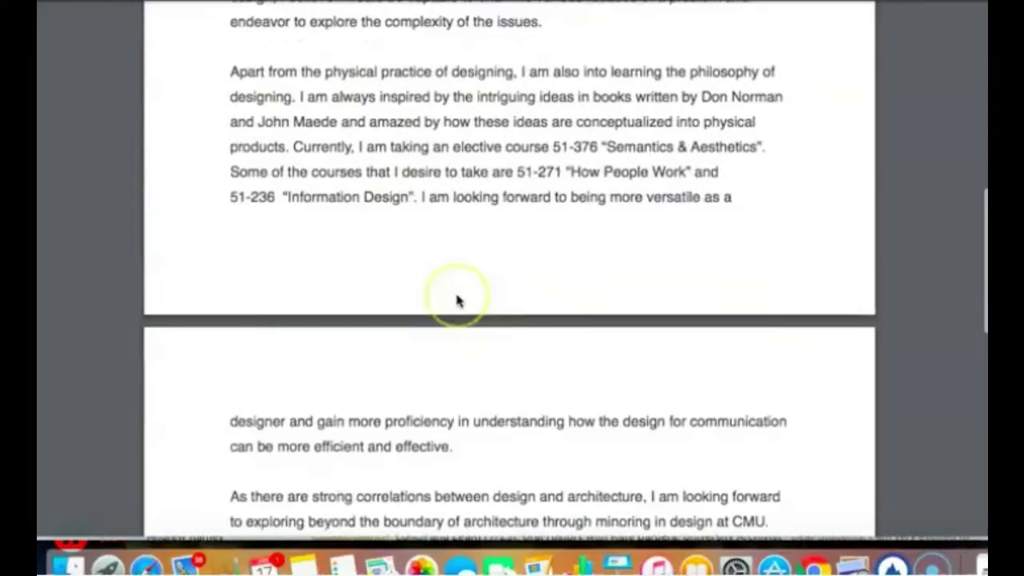
pyautogui.scroll(-4, 438, 490)
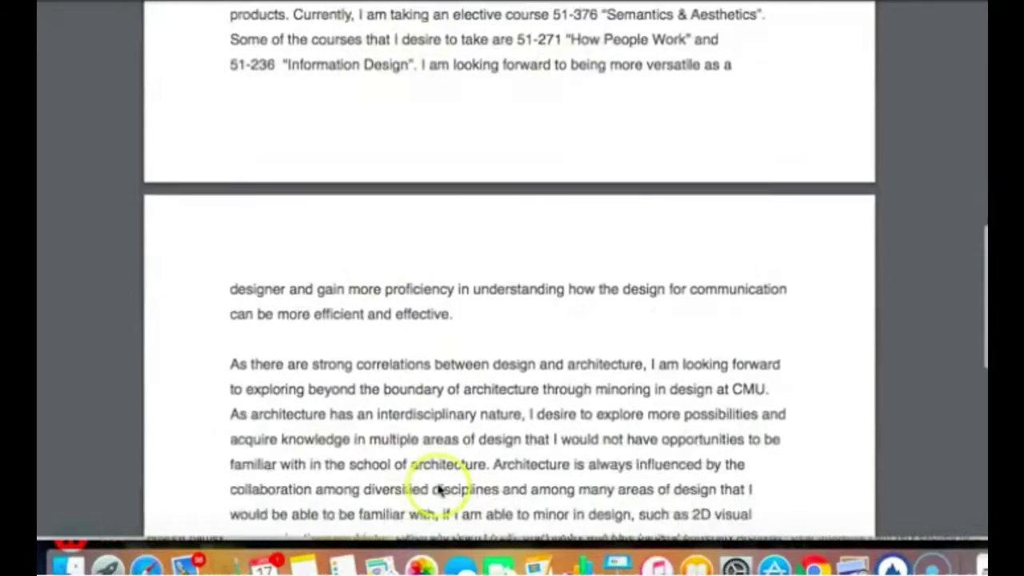
pyautogui.scroll(-5, 438, 490)
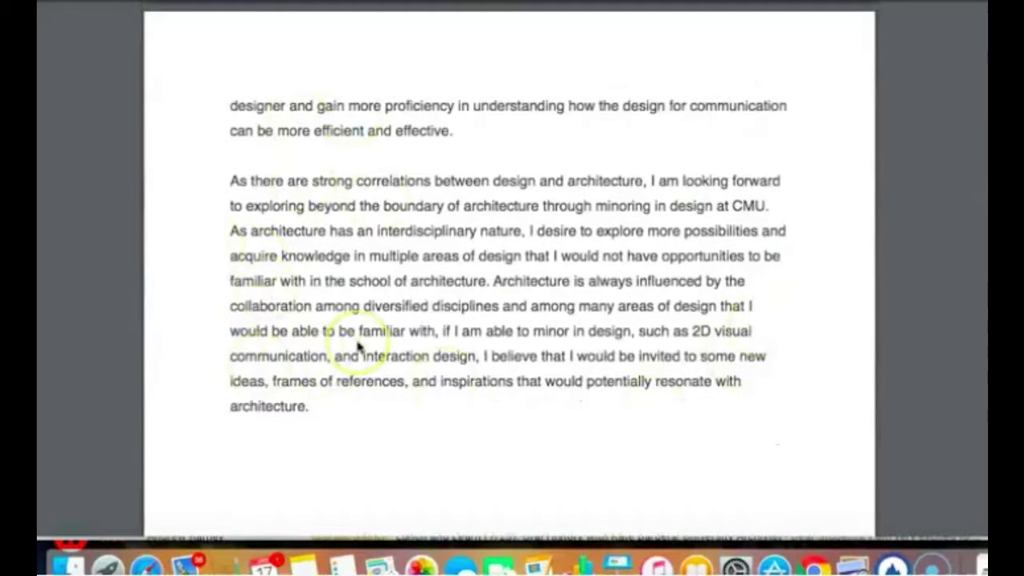
pyautogui.scroll(5, 462, 320)
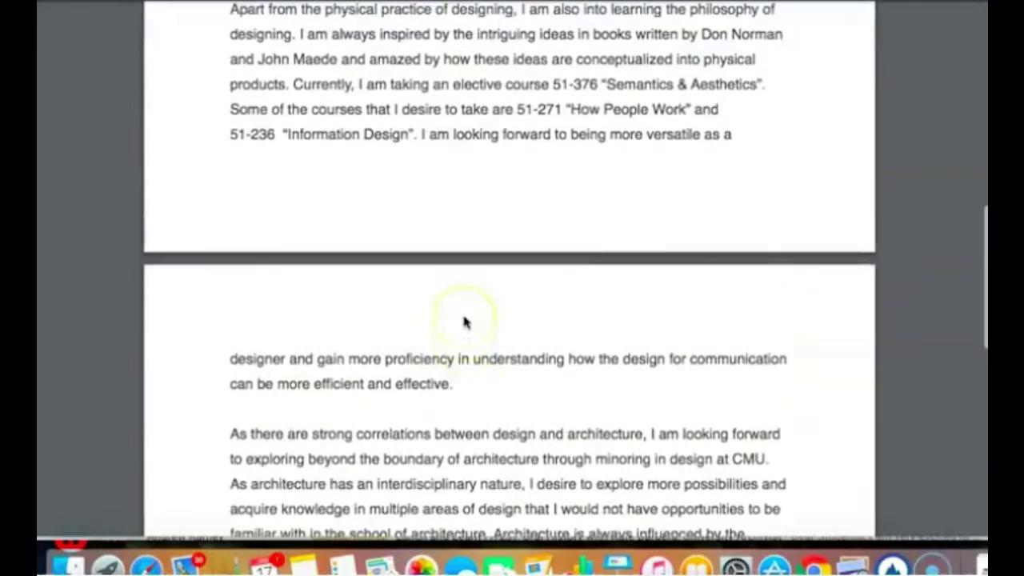
pyautogui.scroll(4, 538, 292)
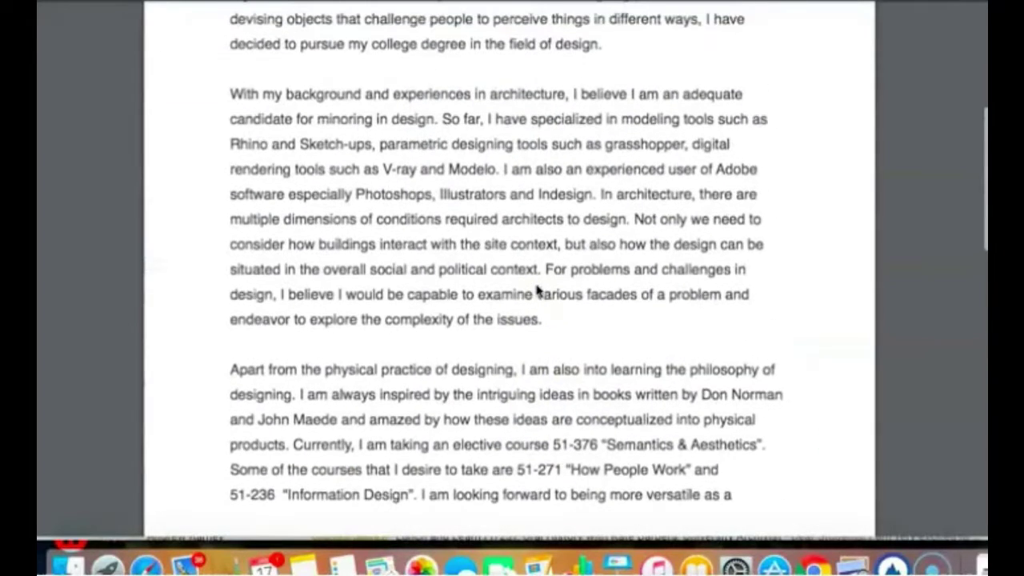
pyautogui.scroll(3, 538, 291)
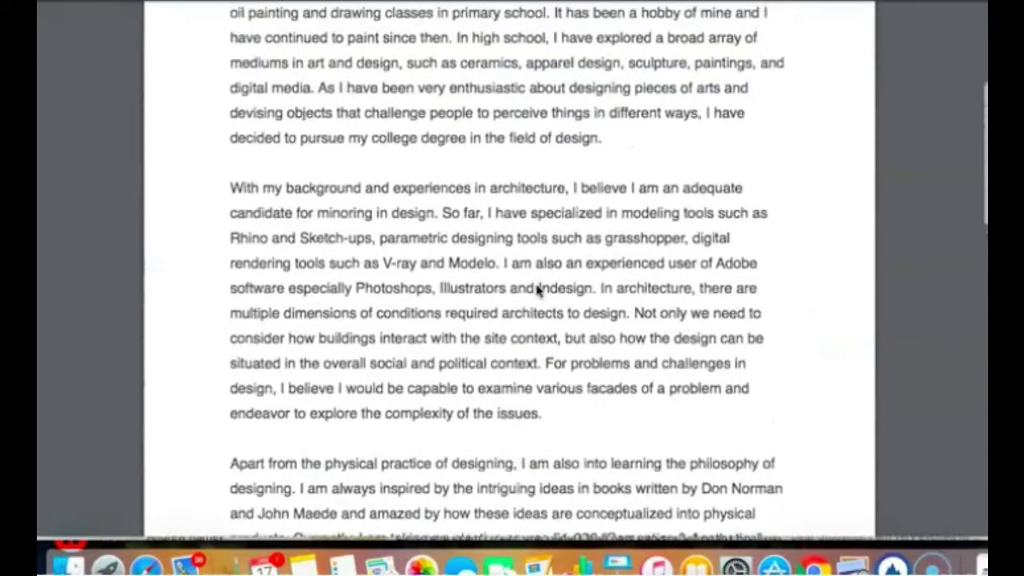
pyautogui.scroll(1, 537, 291)
pyautogui.click(598, 243)
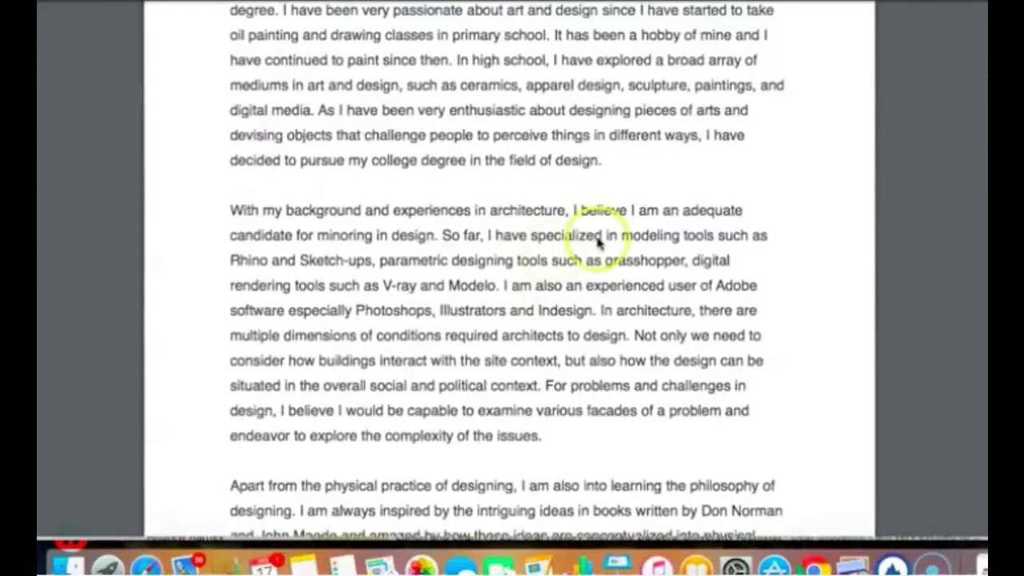
pyautogui.scroll(5, 599, 242)
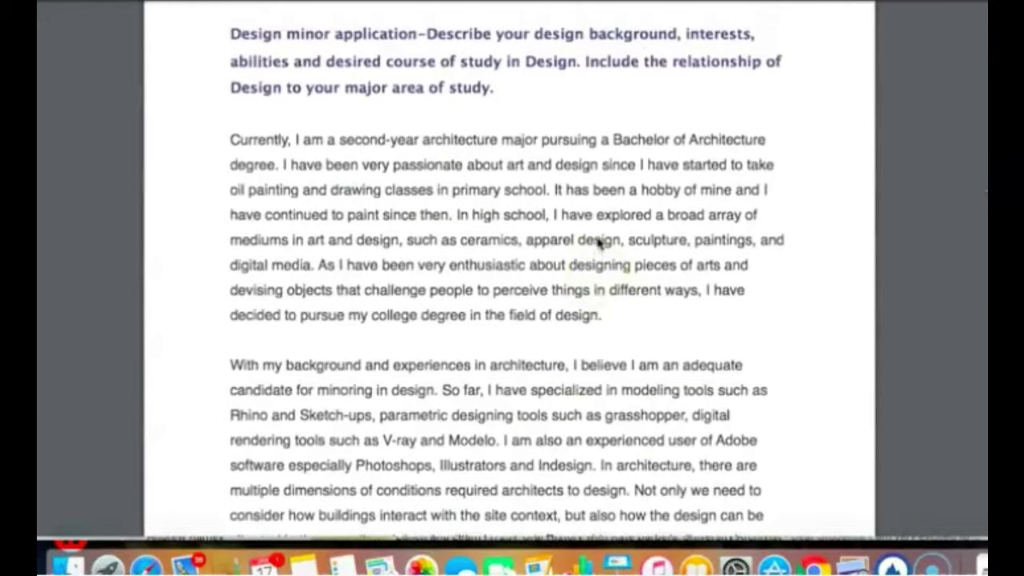
pyautogui.click(560, 294)
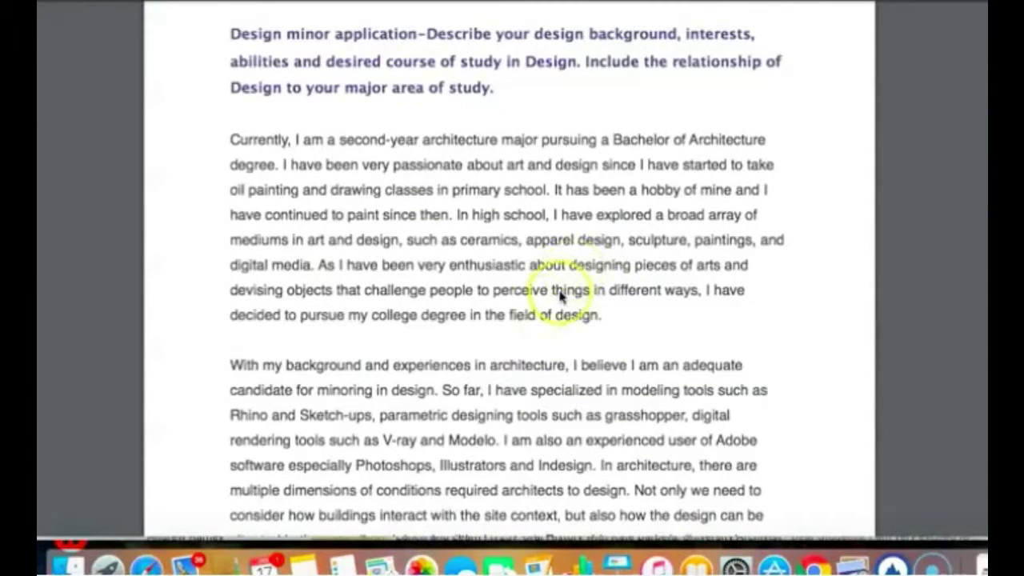
pyautogui.scroll(1, 613, 290)
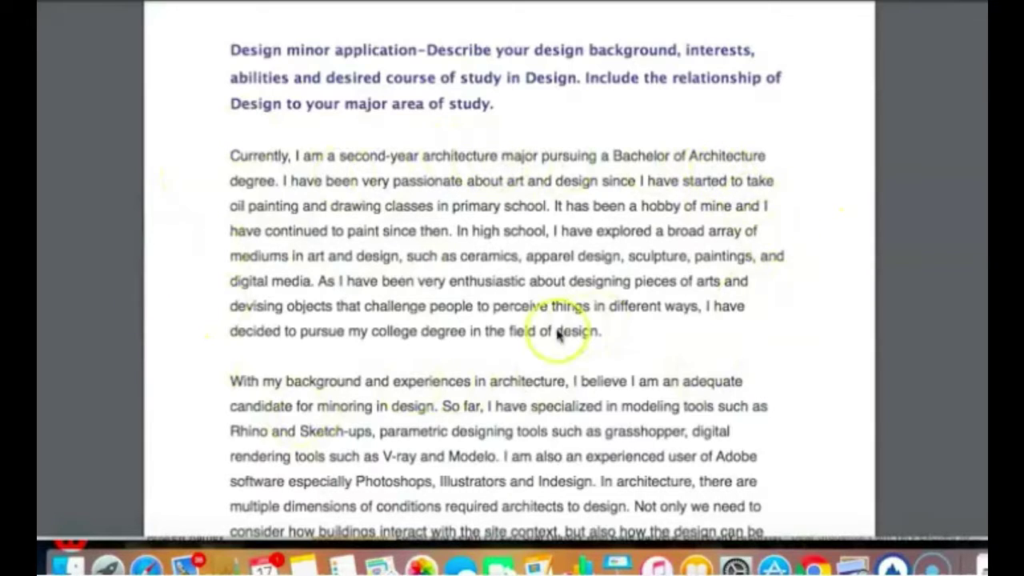
pyautogui.scroll(-10, 392, 412)
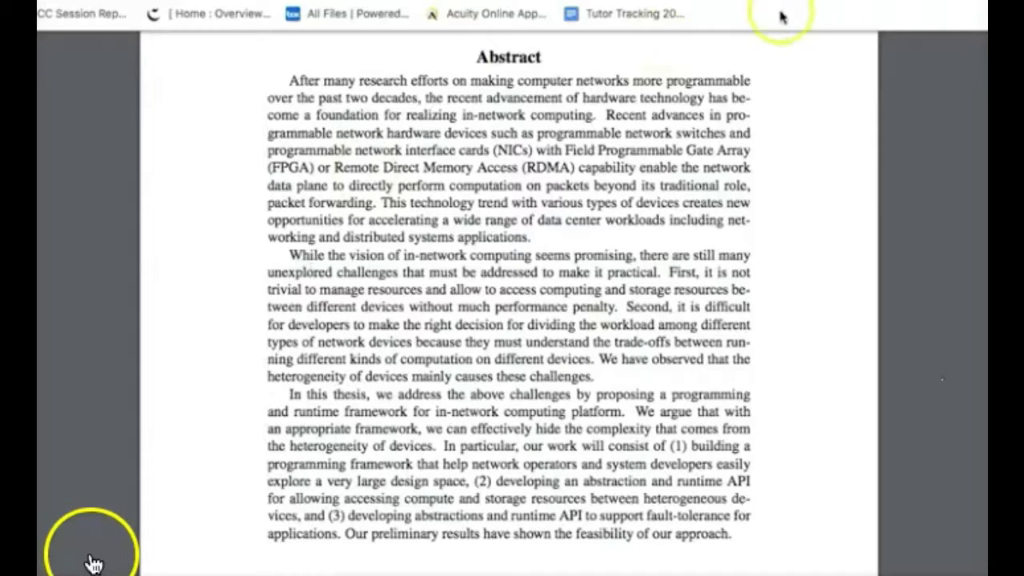
# Advance from the Abstract to the 'Establish Novelty with Four Rhetorical Moves' handout page.
pyautogui.press('Right')
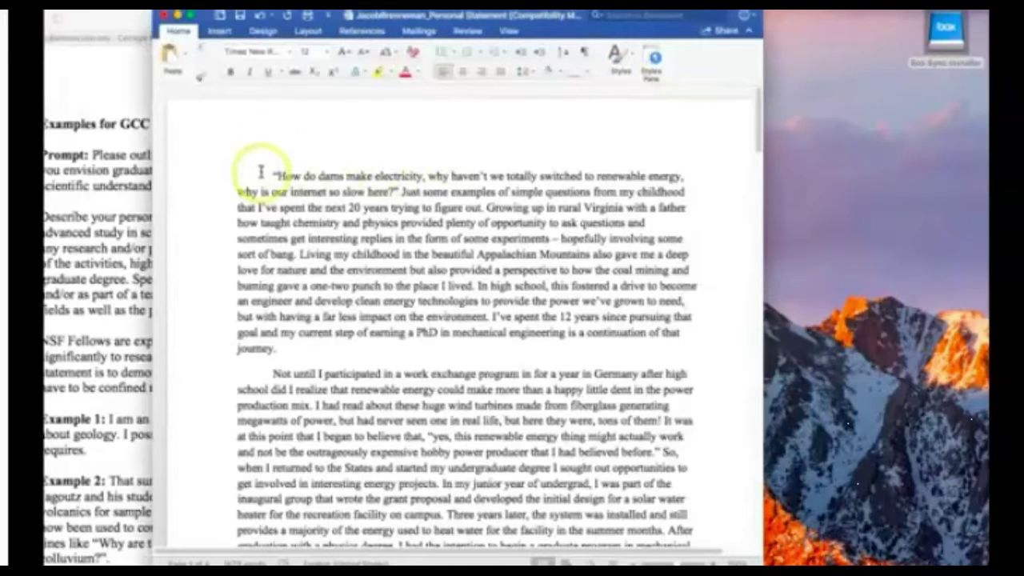
# Remove the opening paragraph's first-line indent and add blank lines above it.
pyautogui.press('BackSpace')
pyautogui.press('Return')
pyautogui.press('Return')
pyautogui.press('Return')
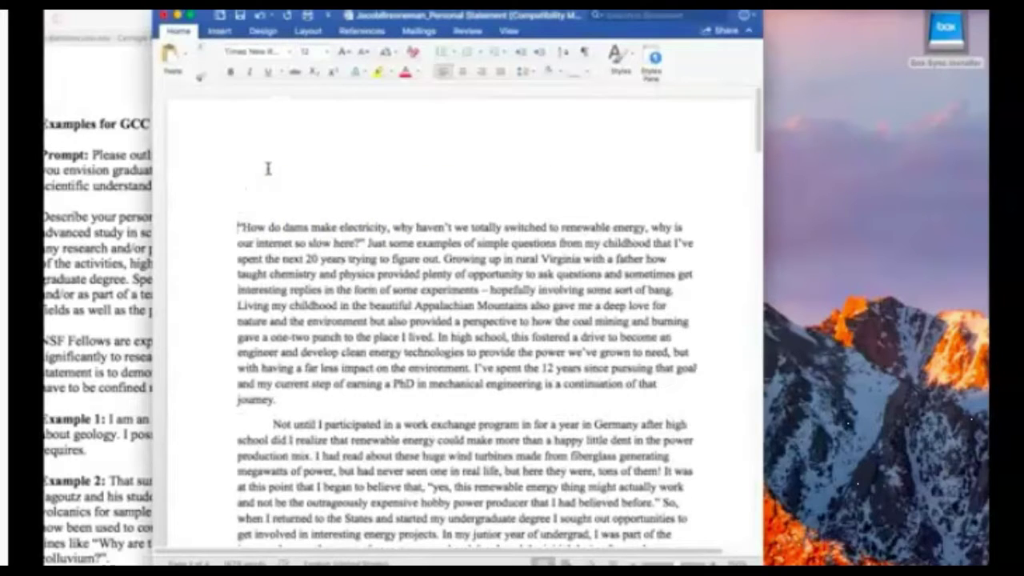
# Add '1. Potential to advance knowledge' above the essay as a bold numbered item.
pyautogui.press('Up')
pyautogui.press('Up')
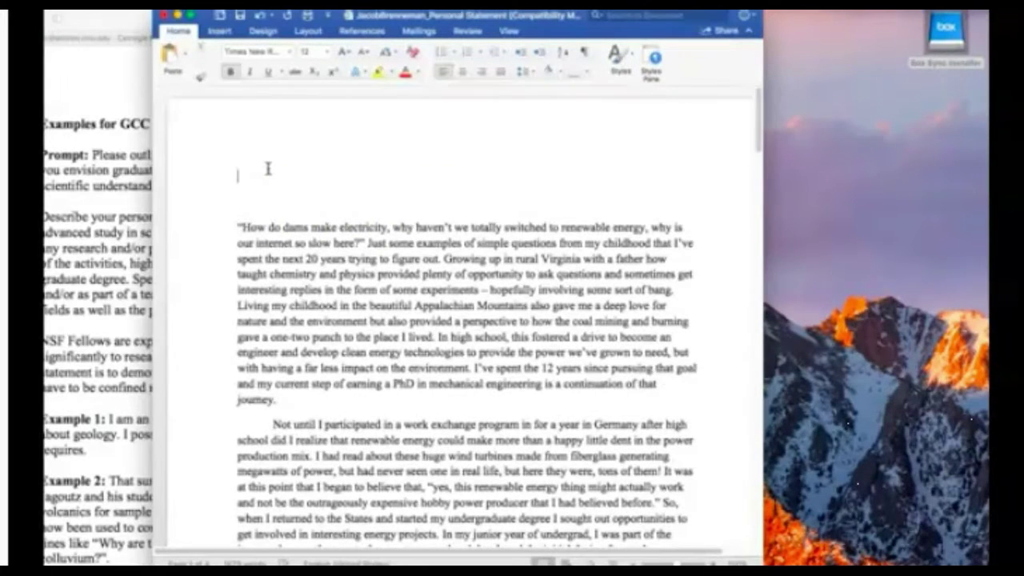
pyautogui.write('1. ')
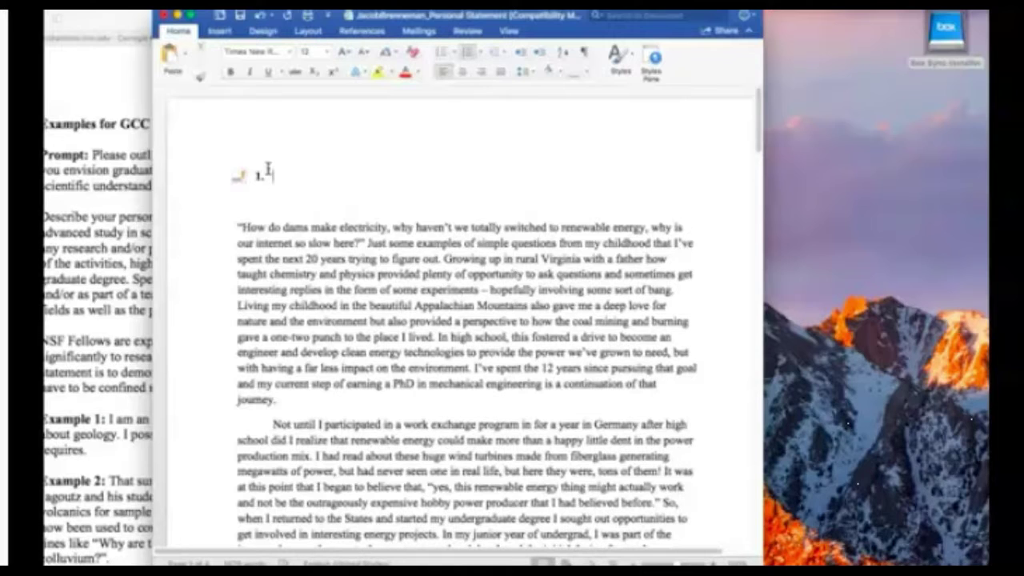
pyautogui.write('Potential to ')
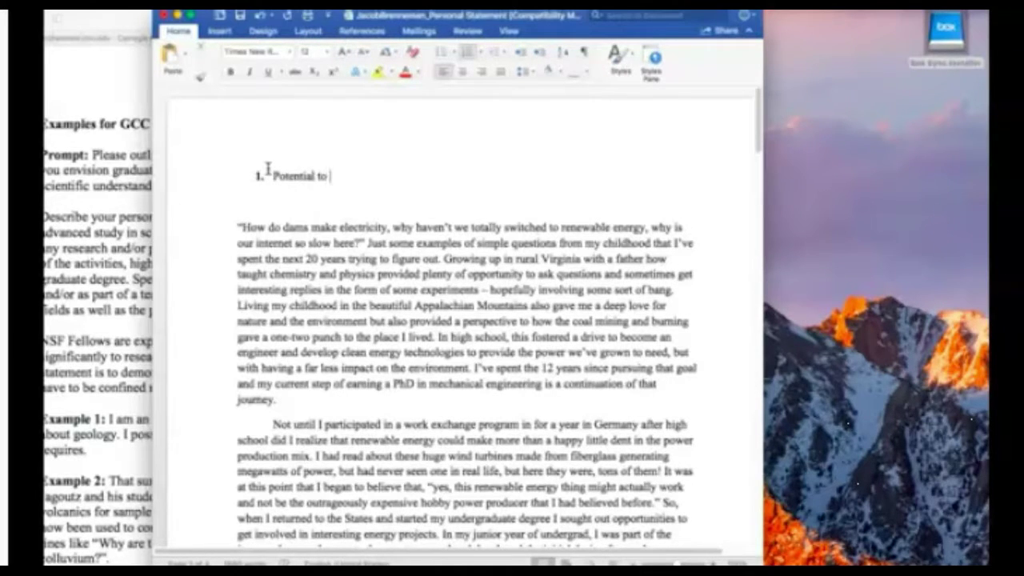
pyautogui.write('advance knowledge')
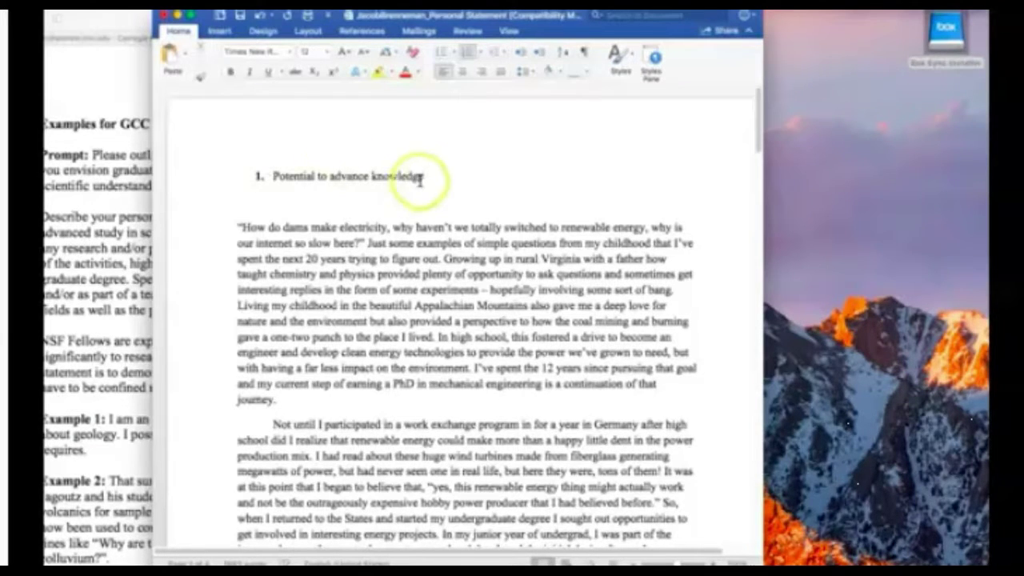
pyautogui.moveTo(420, 179); pyautogui.dragTo(295, 179)
pyautogui.press('super+b')
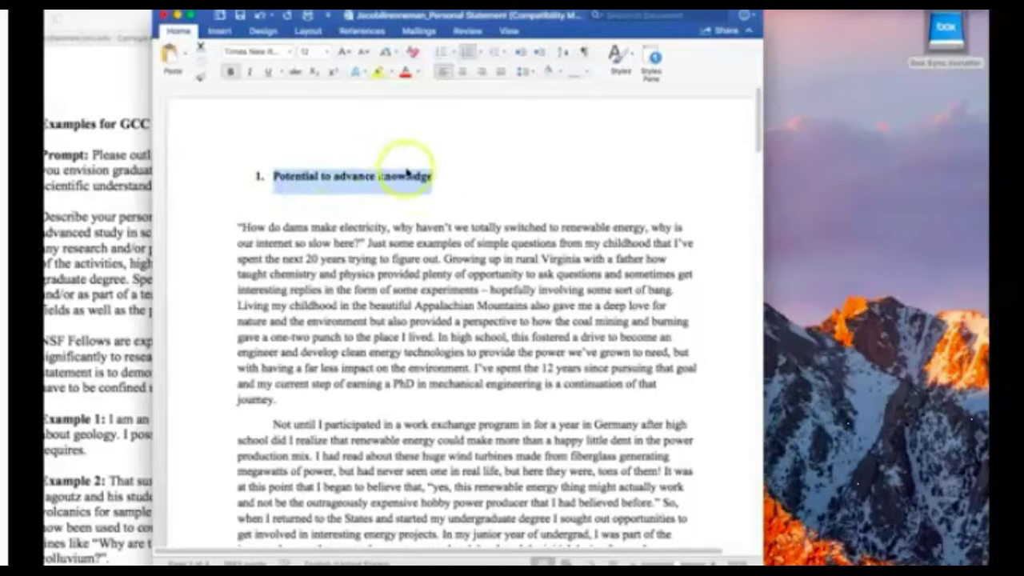
# Start numbered item 2, beginning with 'The broad soci'.
pyautogui.click(441, 176)
pyautogui.press('Return')
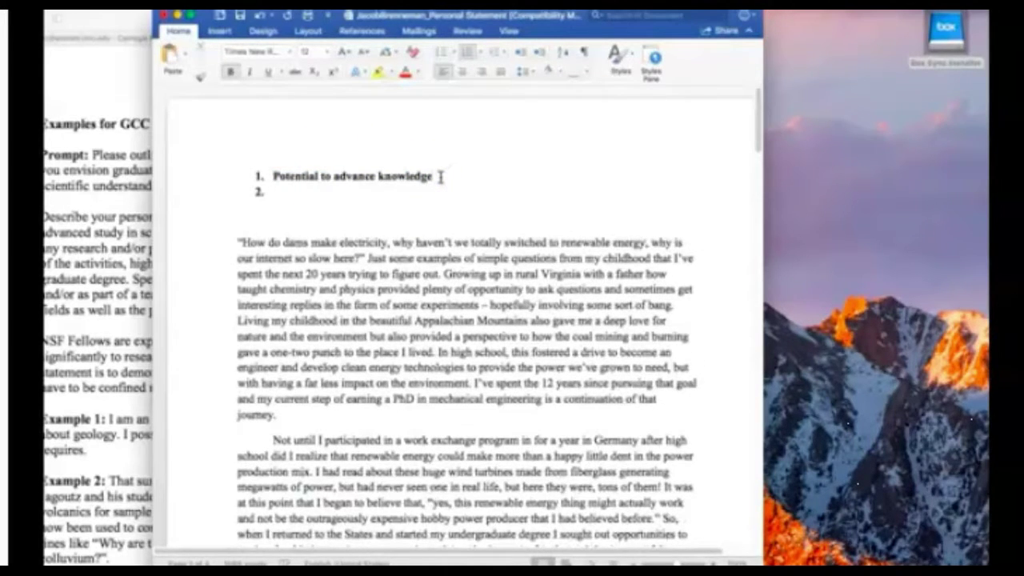
pyautogui.write('The broad ')
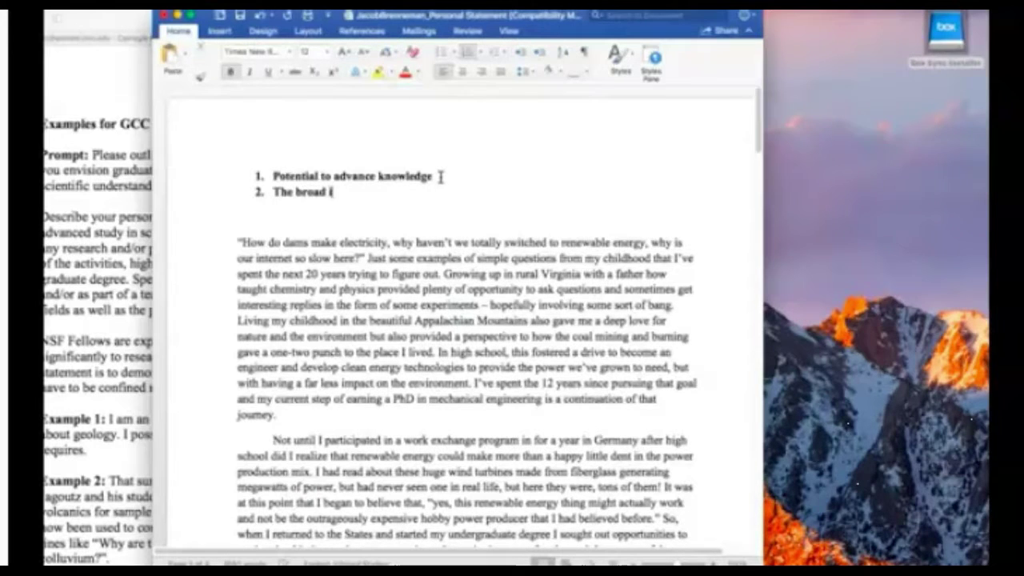
pyautogui.write('soci')
# Complete item 2 as 'The broad societal impact of your research', fixing the typos.
pyautogui.press('BackSpace')
pyautogui.write('ietal impact ')
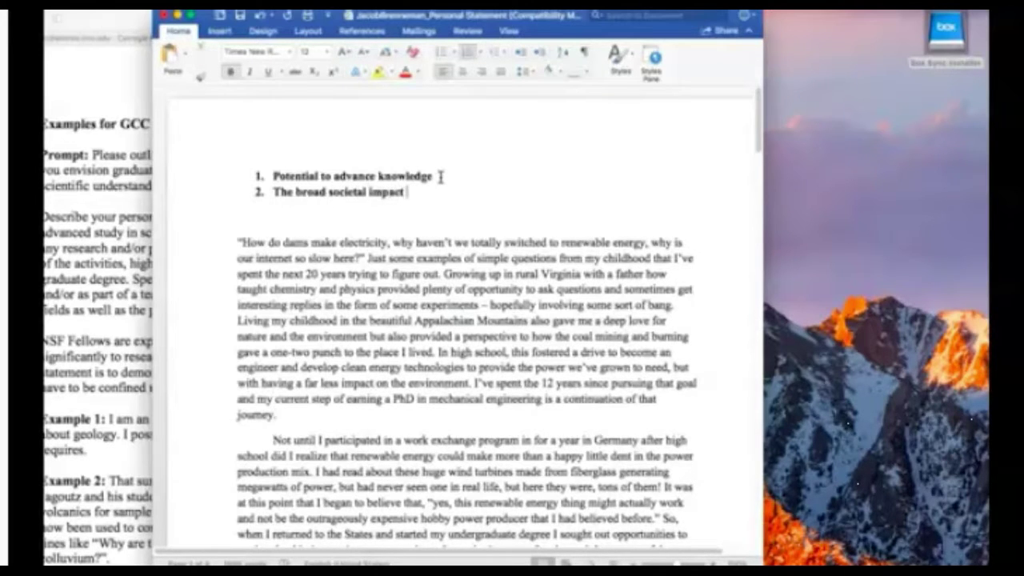
pyautogui.write('of your y')
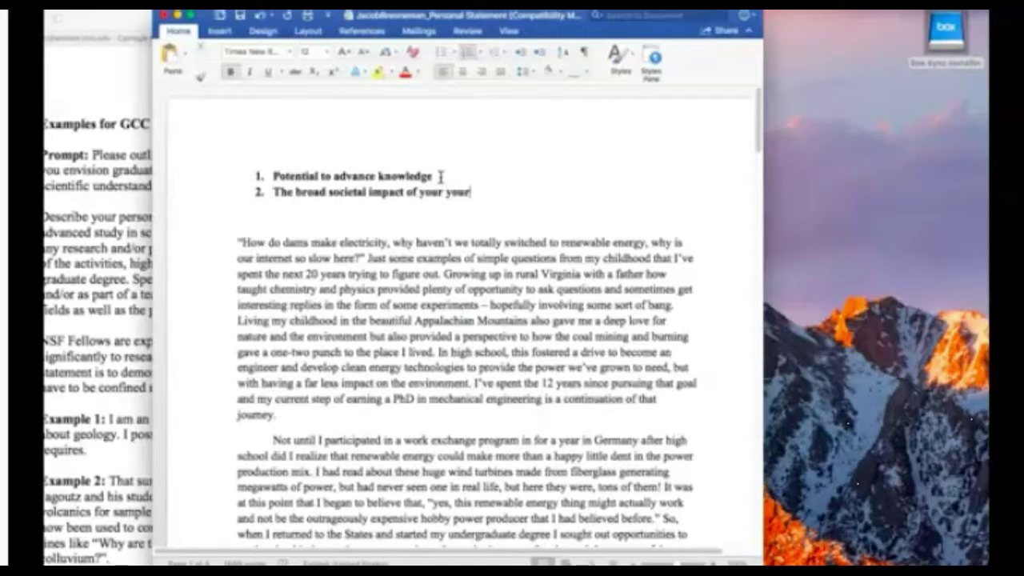
pyautogui.press('BackSpace')
pyautogui.write('research')
pyautogui.click(494, 197)
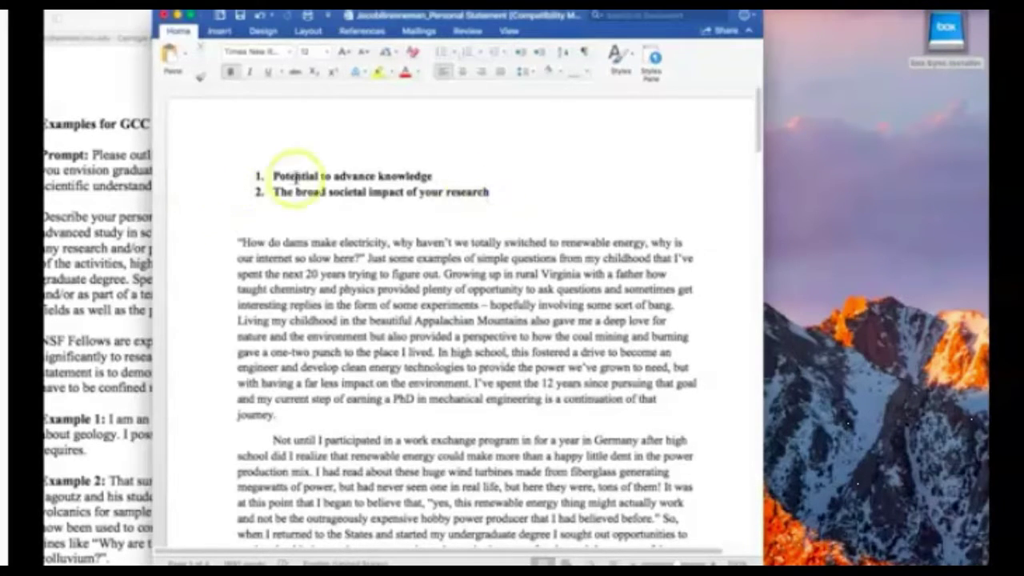